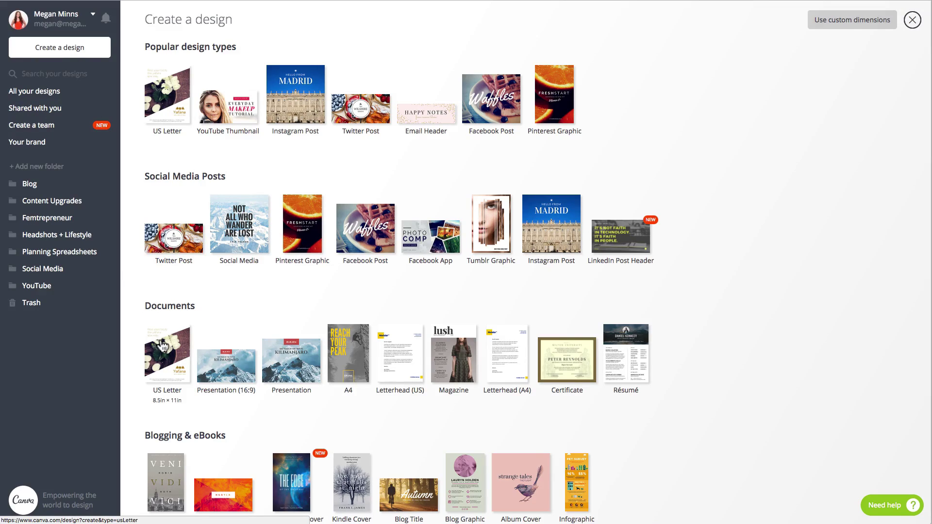
# Create a blank US Letter design and browse the free layout templates beside it
pyautogui.click(163, 345)
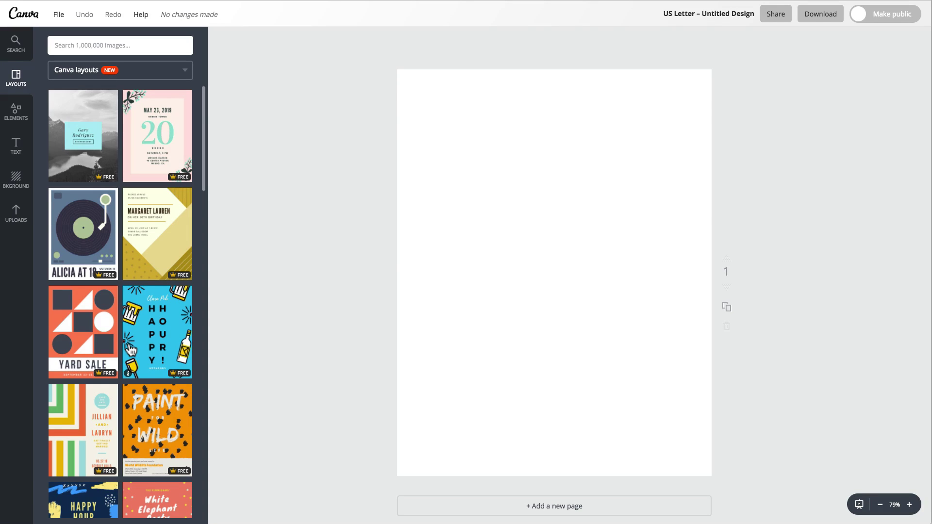
pyautogui.scroll(-10, 133, 348)
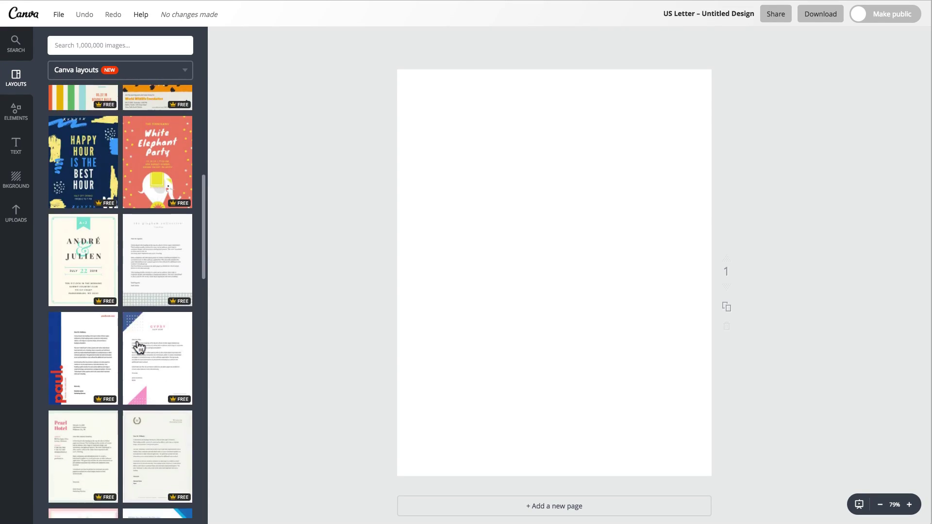
pyautogui.scroll(-10, 139, 348)
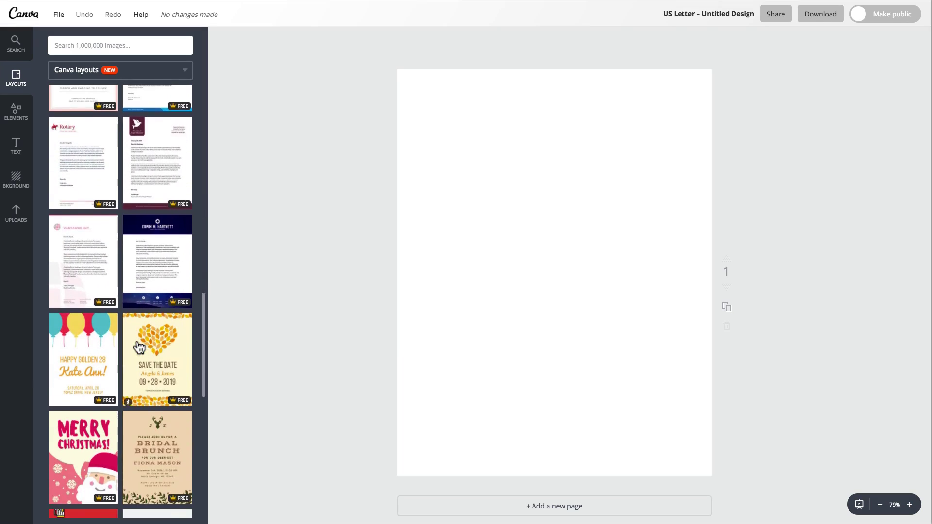
pyautogui.scroll(-5, 139, 348)
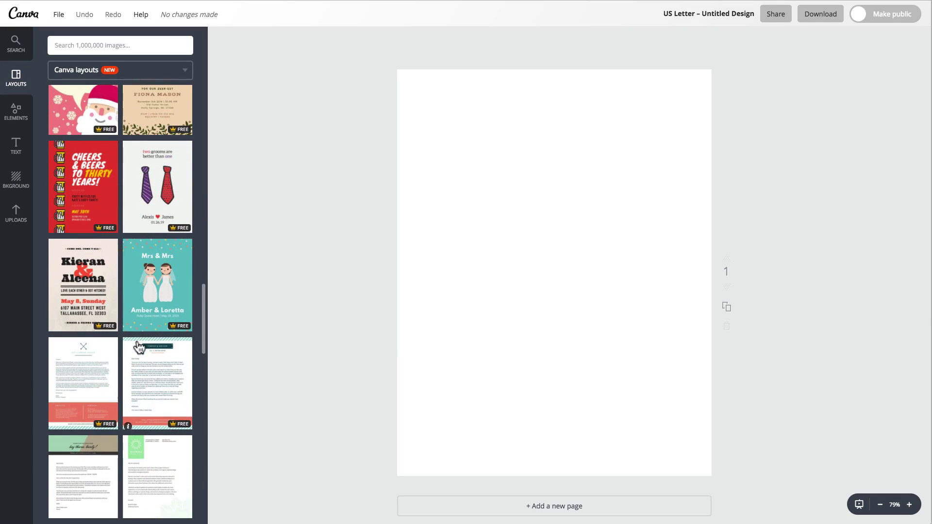
pyautogui.scroll(-5, 137, 347)
pyautogui.scroll(10, 140, 348)
pyautogui.scroll(10, 139, 347)
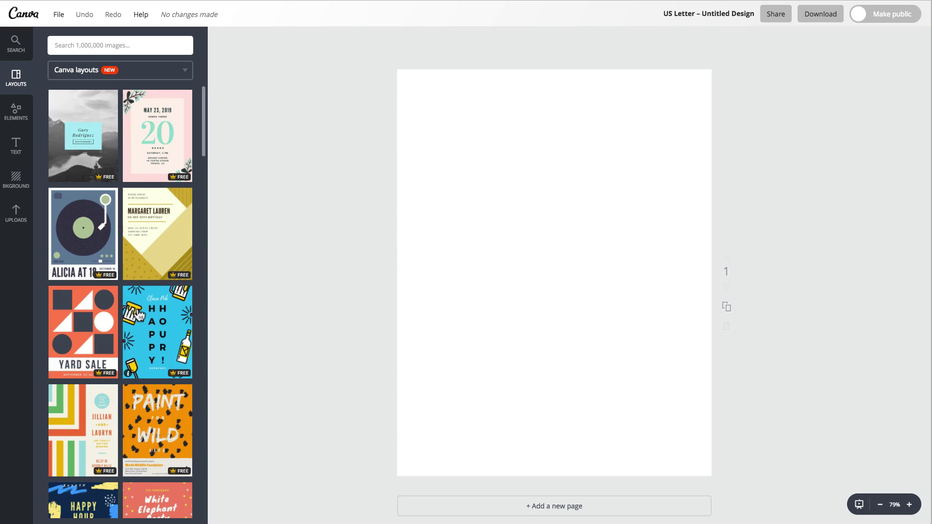
# Add a heading reading 'Title of your worksheet' and move it to the top centre of the page
pyautogui.click(16, 145)
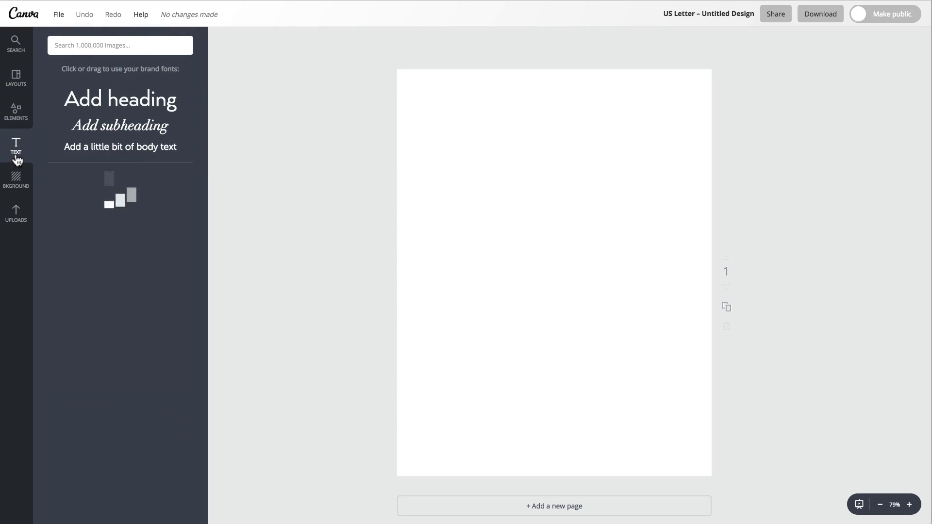
pyautogui.click(140, 110)
pyautogui.write('Title ')
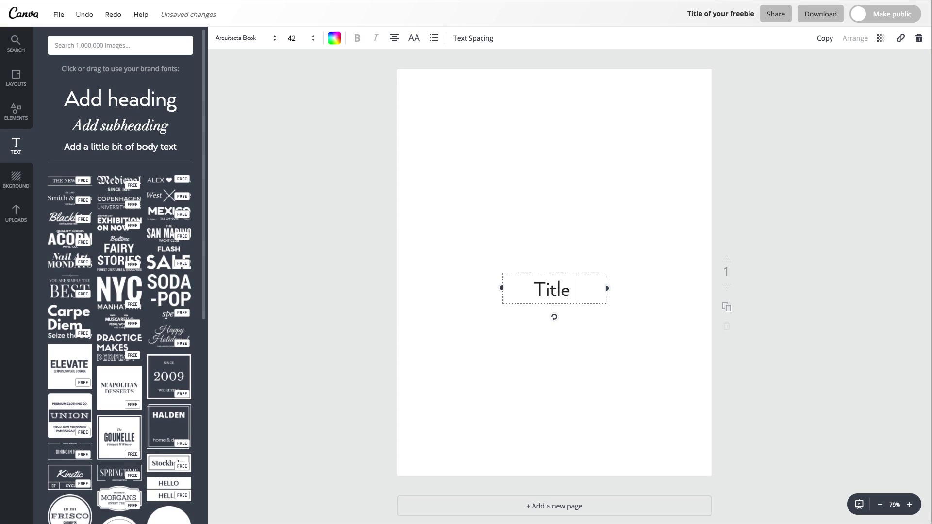
pyautogui.write('of your worksheet')
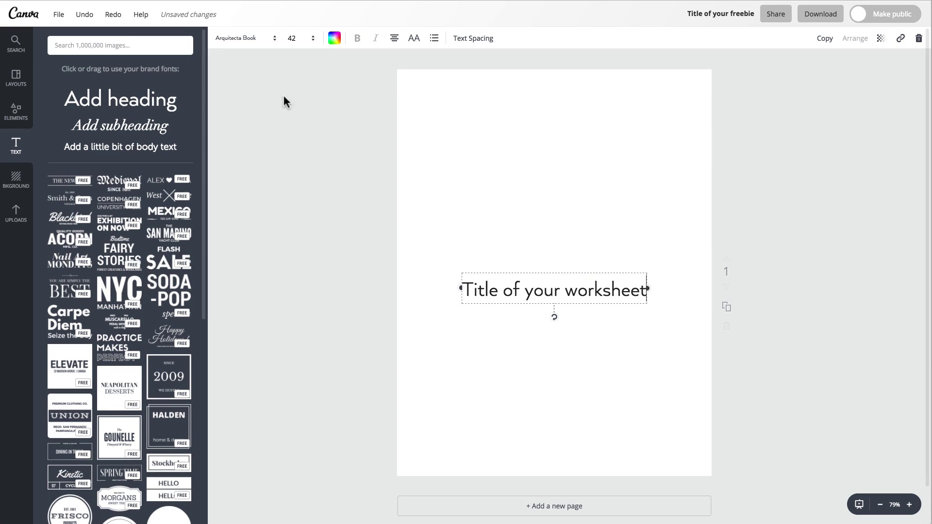
pyautogui.moveTo(605, 269); pyautogui.dragTo(606, 84)
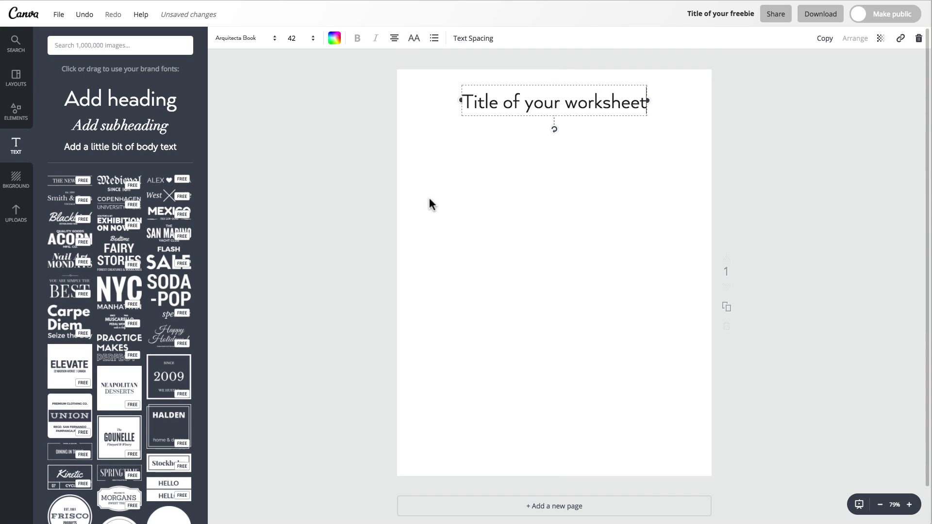
pyautogui.click(345, 205)
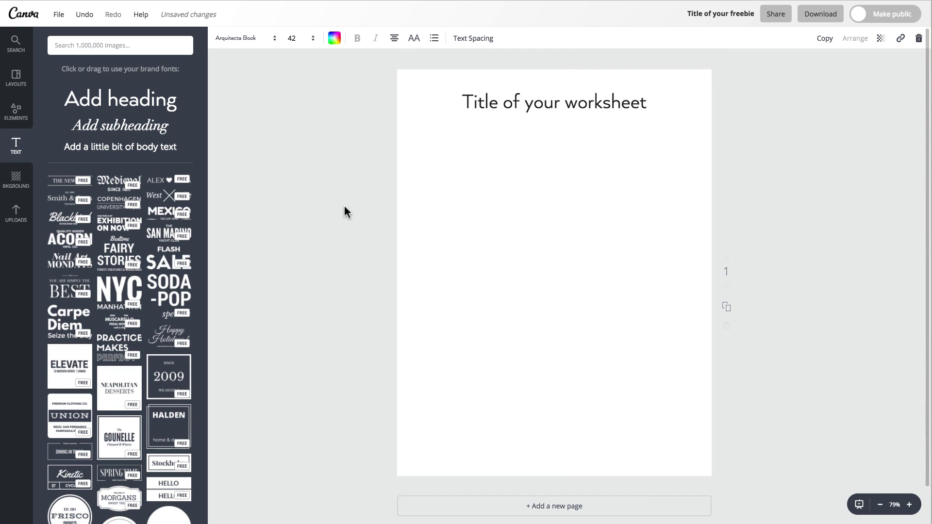
# Add a body text line under the title and left-align it
pyautogui.click(123, 151)
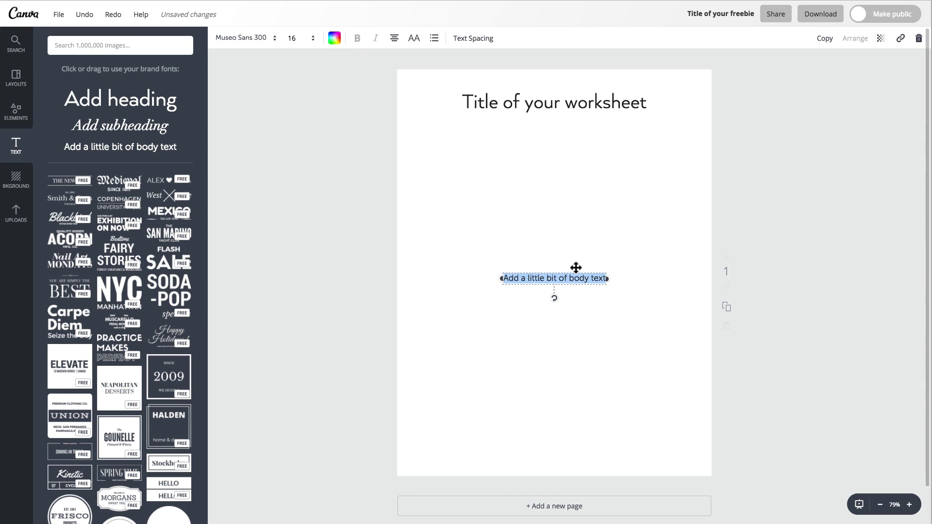
pyautogui.moveTo(573, 273); pyautogui.dragTo(688, 141)
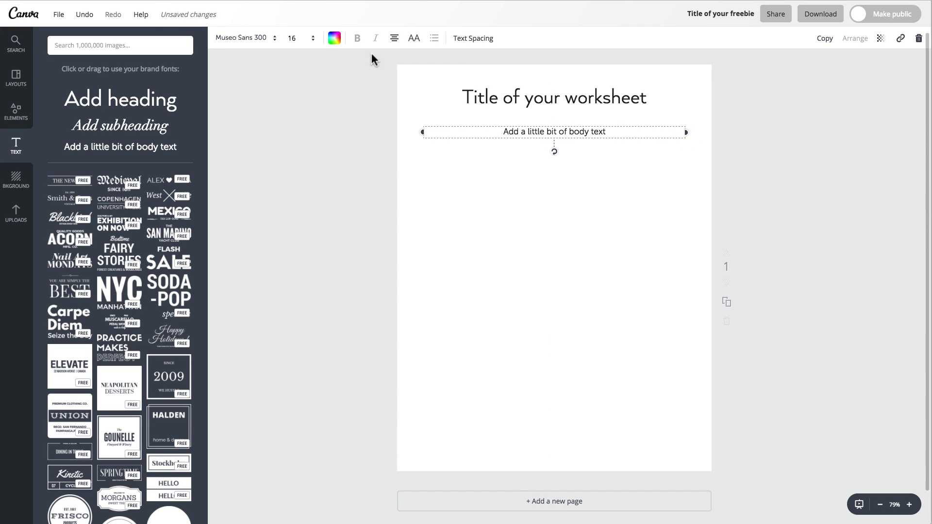
pyautogui.click(396, 40)
pyautogui.click(396, 67)
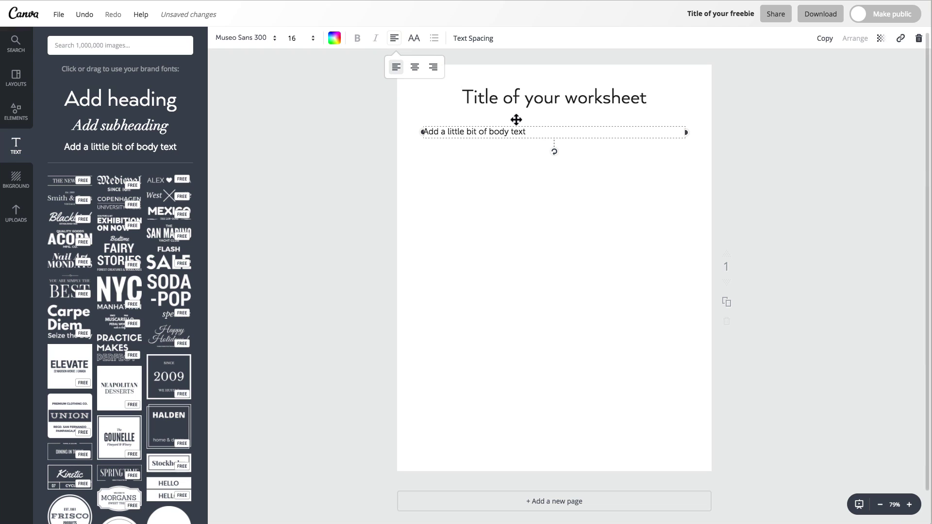
pyautogui.doubleClick(550, 133)
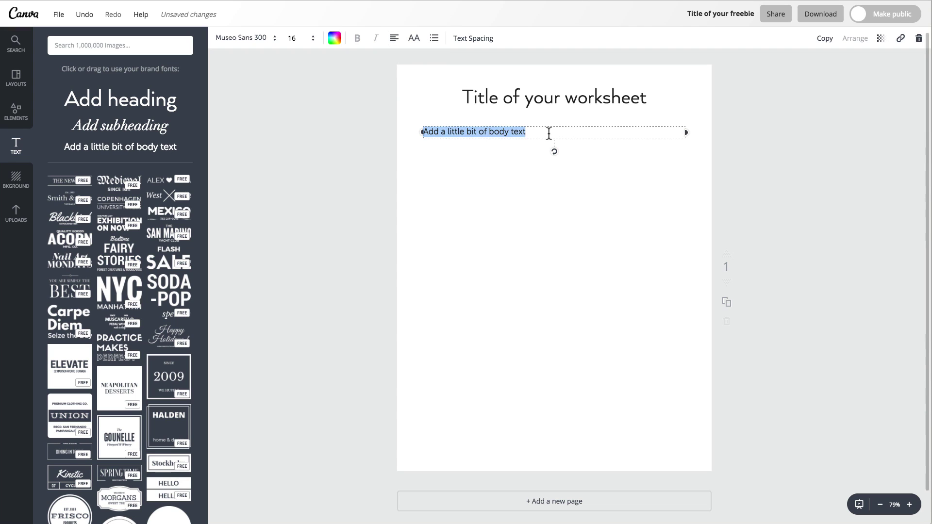
pyautogui.click(254, 38)
pyautogui.scroll(-6, 287, 188)
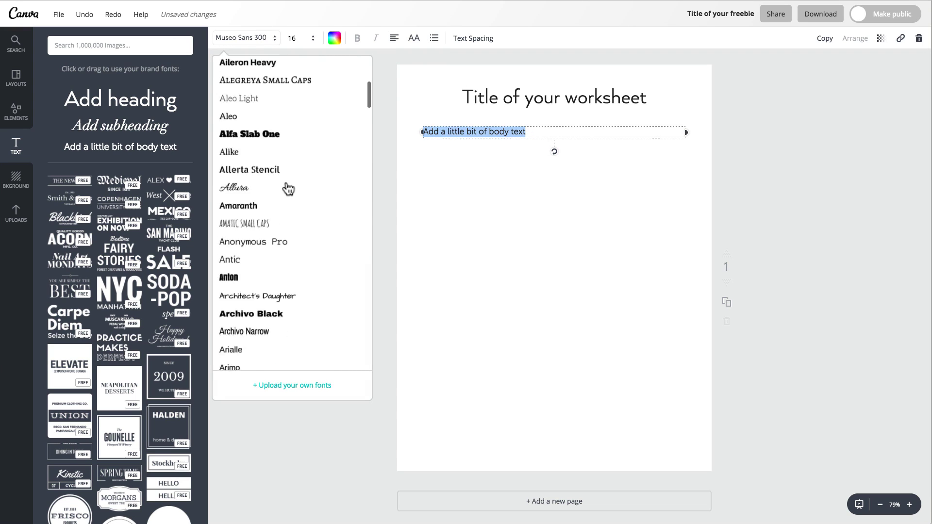
pyautogui.scroll(-6, 287, 188)
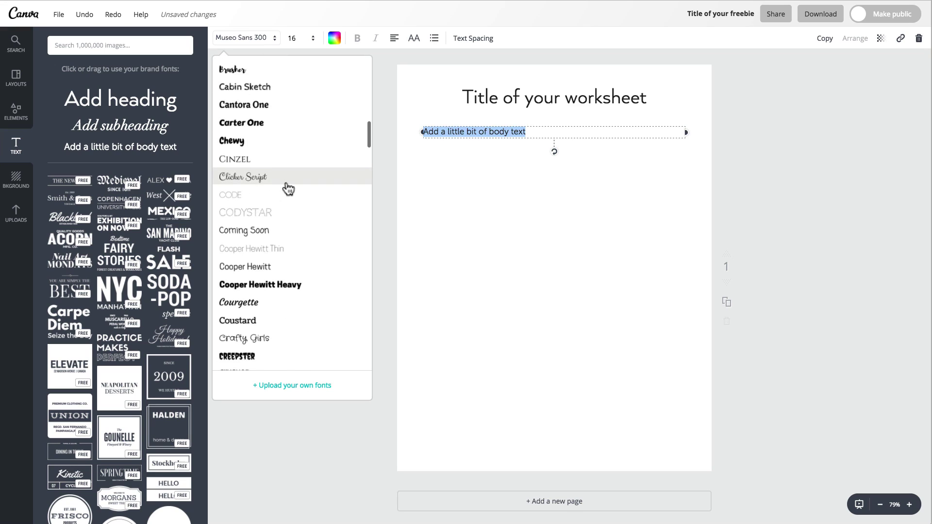
pyautogui.click(611, 192)
# Reduce the title to font size 28 and nudge the body text closer beneath it
pyautogui.click(563, 100)
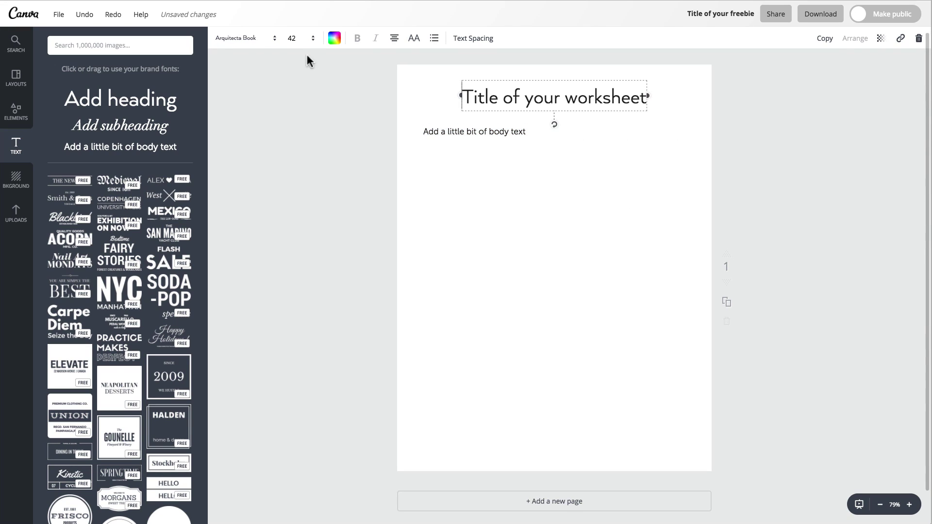
pyautogui.click(307, 41)
pyautogui.click(293, 178)
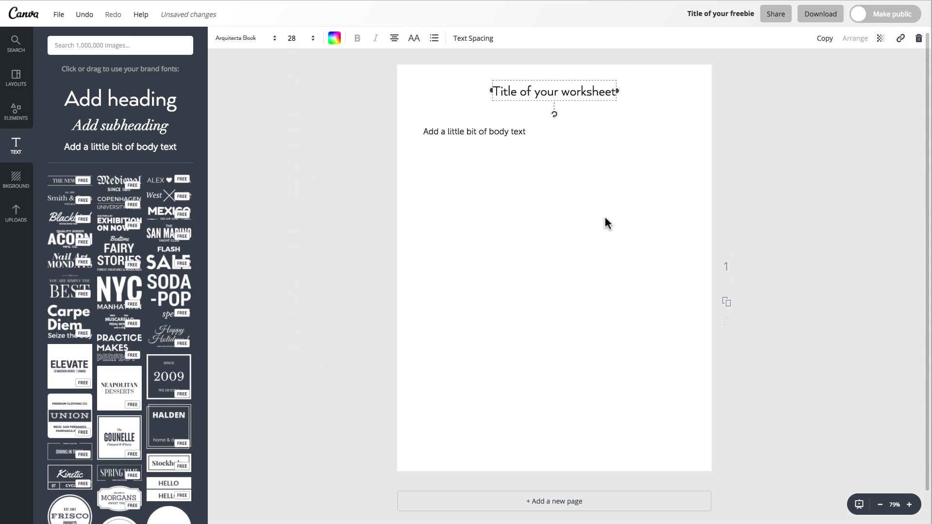
pyautogui.click(605, 218)
pyautogui.moveTo(471, 129); pyautogui.dragTo(471, 115)
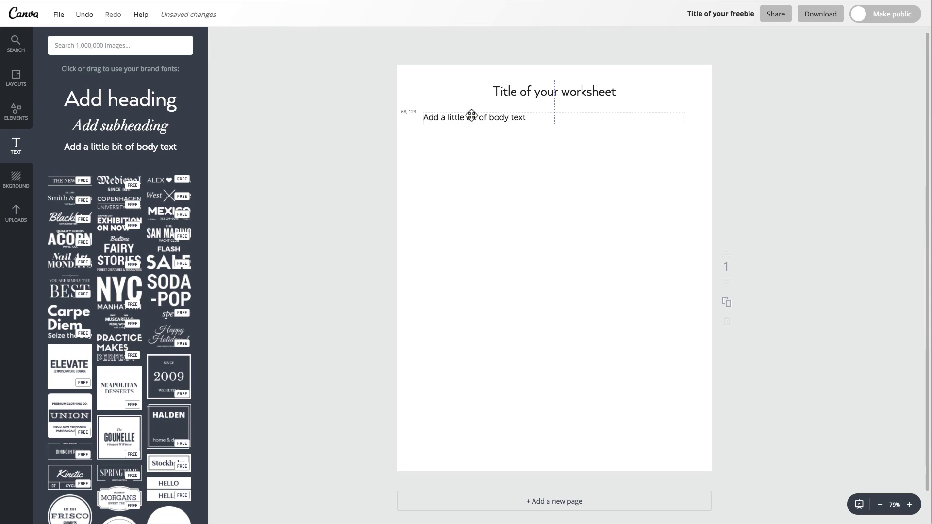
pyautogui.click(16, 111)
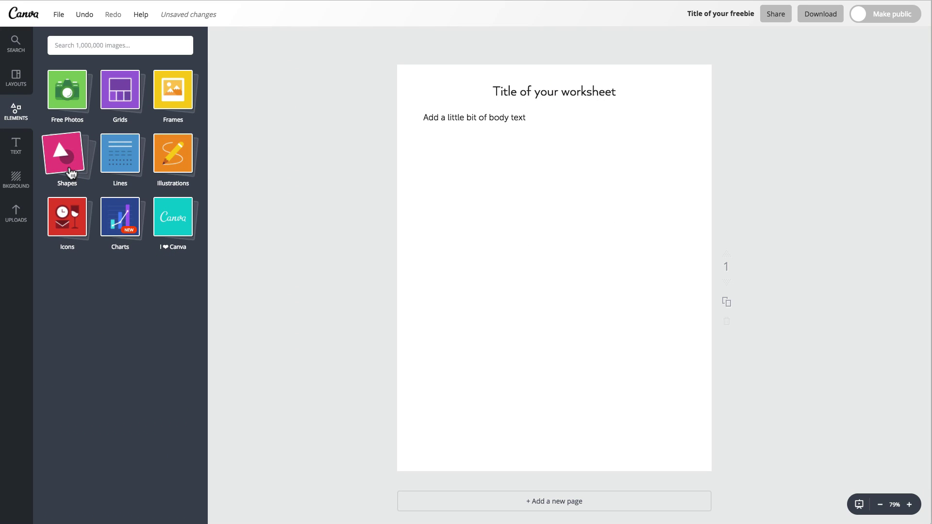
# Add a white square and stretch it into a thin full-width bar along the page bottom
pyautogui.click(74, 169)
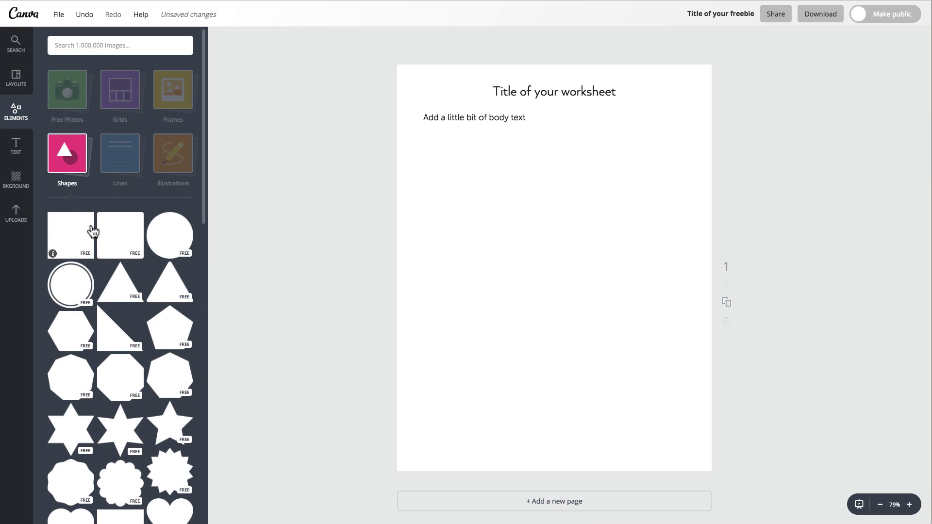
pyautogui.click(93, 232)
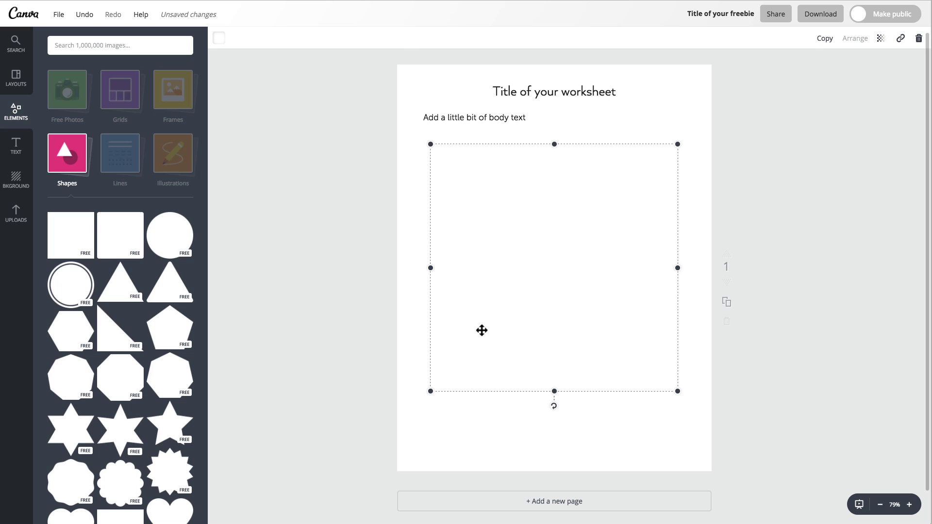
pyautogui.moveTo(430, 268); pyautogui.dragTo(395, 268)
pyautogui.moveTo(677, 268); pyautogui.dragTo(712, 270)
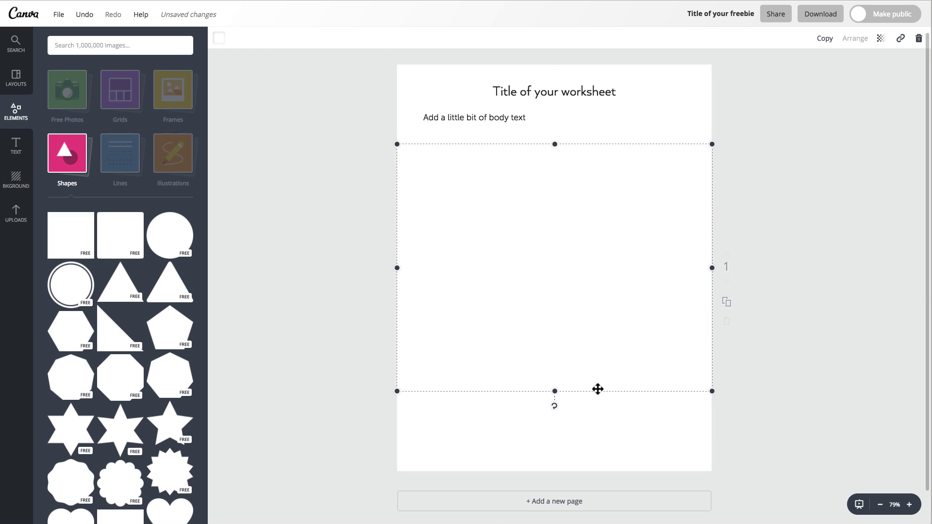
pyautogui.moveTo(558, 391); pyautogui.dragTo(560, 470)
pyautogui.moveTo(555, 146); pyautogui.dragTo(558, 454)
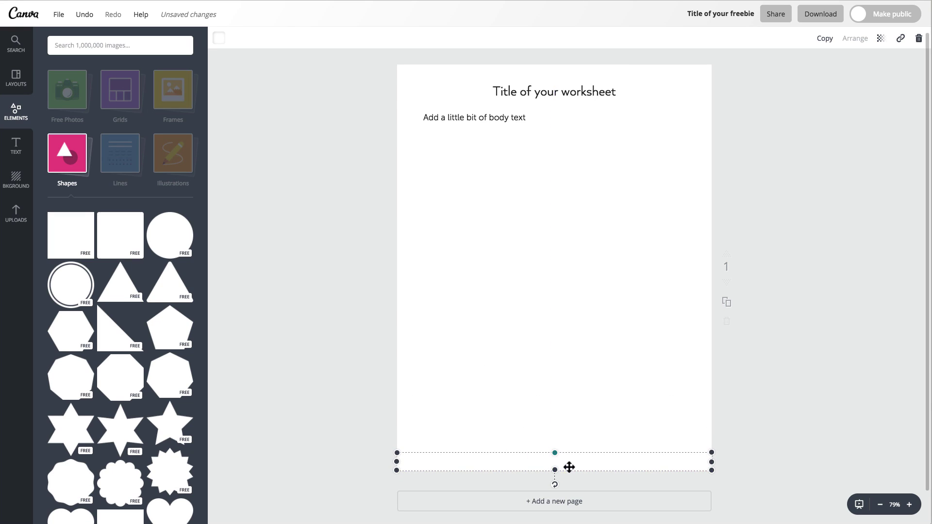
# Try orange, dark grey and pink fills on the bottom bar
pyautogui.click(218, 39)
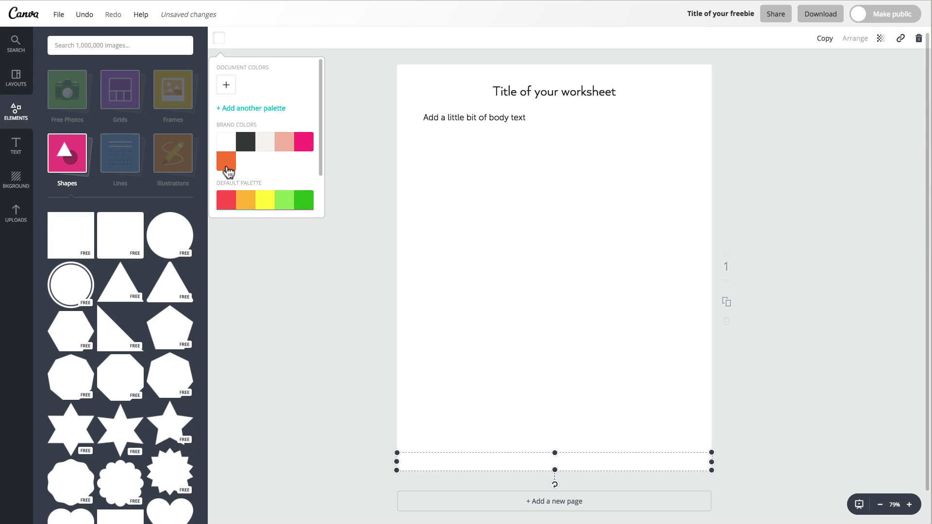
pyautogui.click(227, 168)
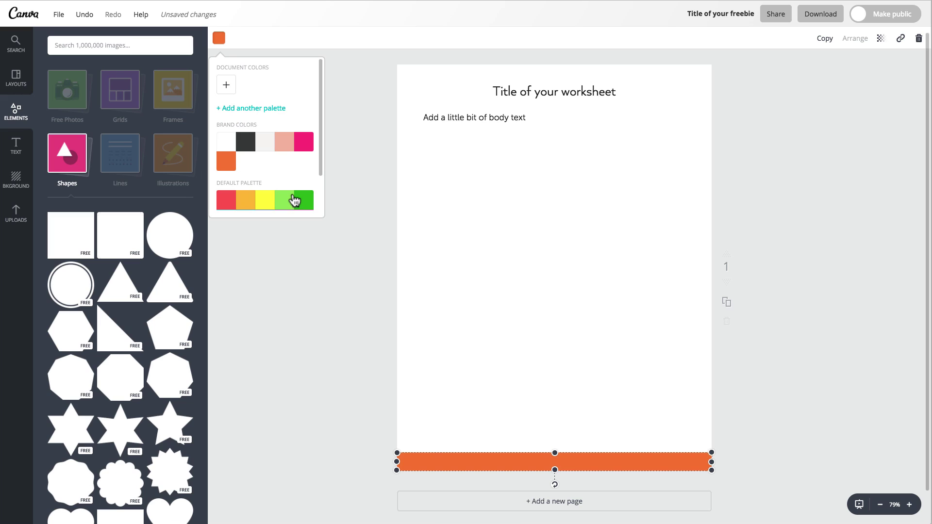
pyautogui.click(255, 149)
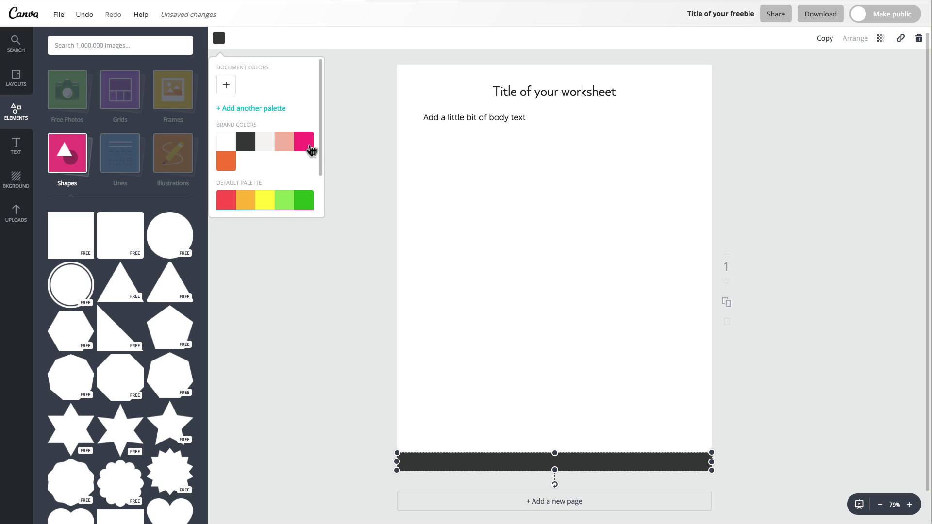
pyautogui.click(311, 150)
pyautogui.scroll(-2, 285, 160)
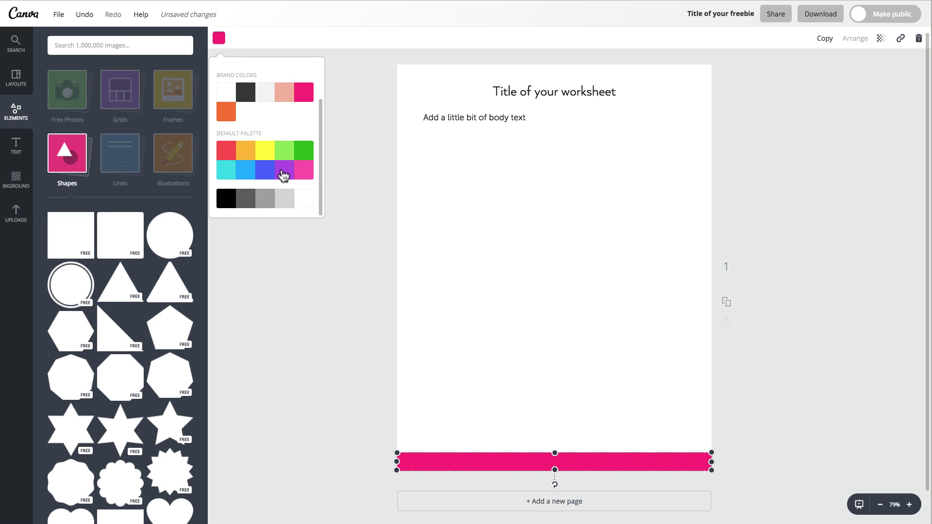
pyautogui.scroll(2, 283, 176)
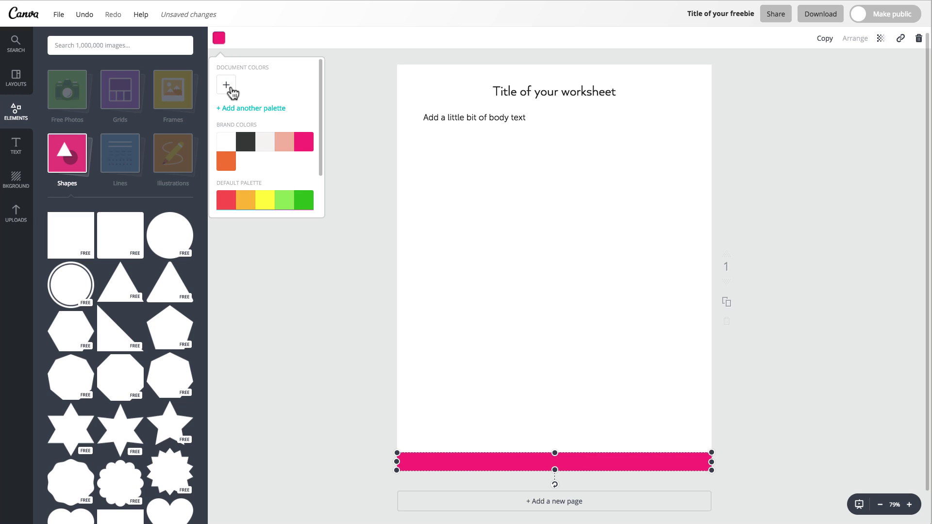
# Save salmon fca193 to the document colours, then fill the bar dark charcoal
pyautogui.click(232, 92)
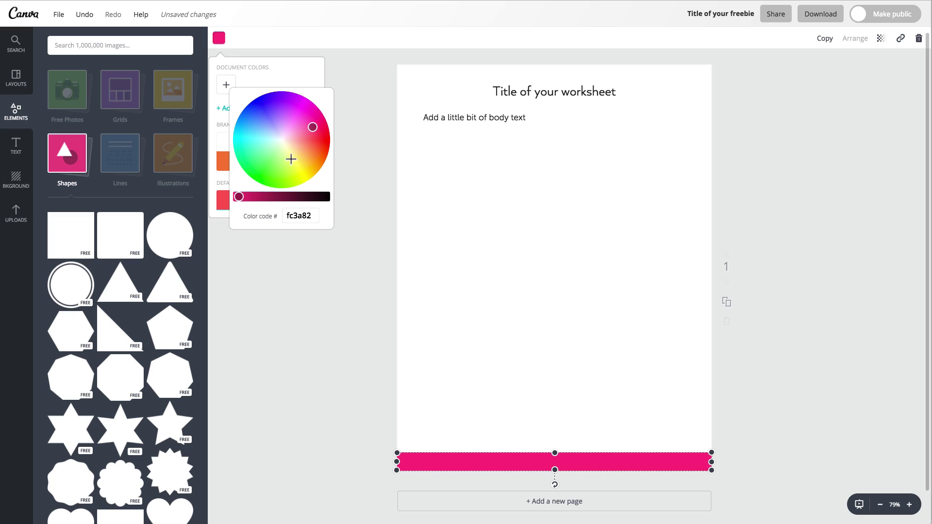
pyautogui.moveTo(267, 139)
pyautogui.mouseDown()
pyautogui.moveTo(271, 114)
pyautogui.moveTo(291, 116)
pyautogui.moveTo(308, 141)
pyautogui.moveTo(299, 142)
pyautogui.mouseUp()
pyautogui.click(286, 84)
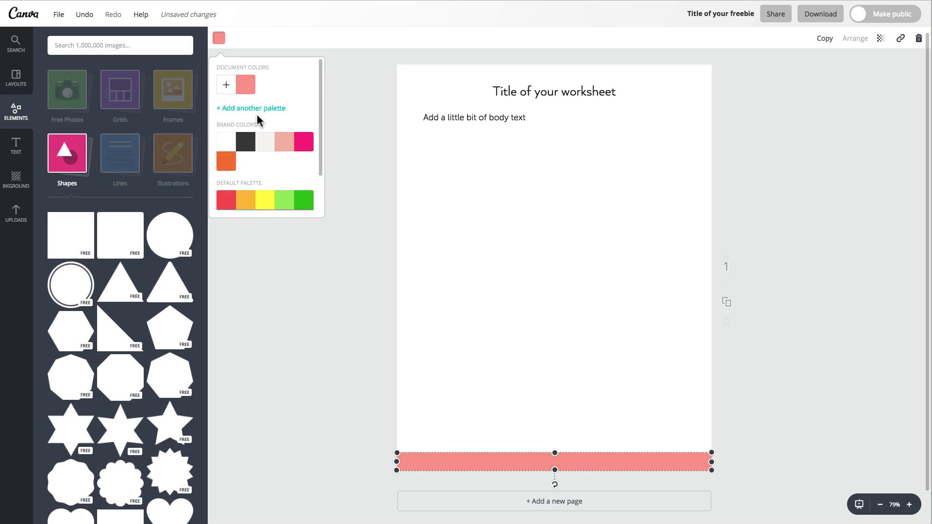
pyautogui.click(285, 142)
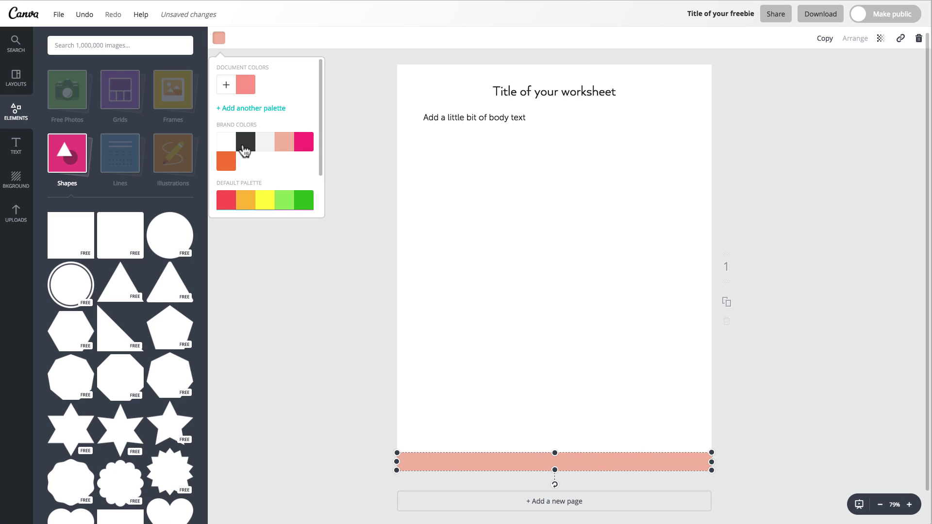
pyautogui.click(245, 142)
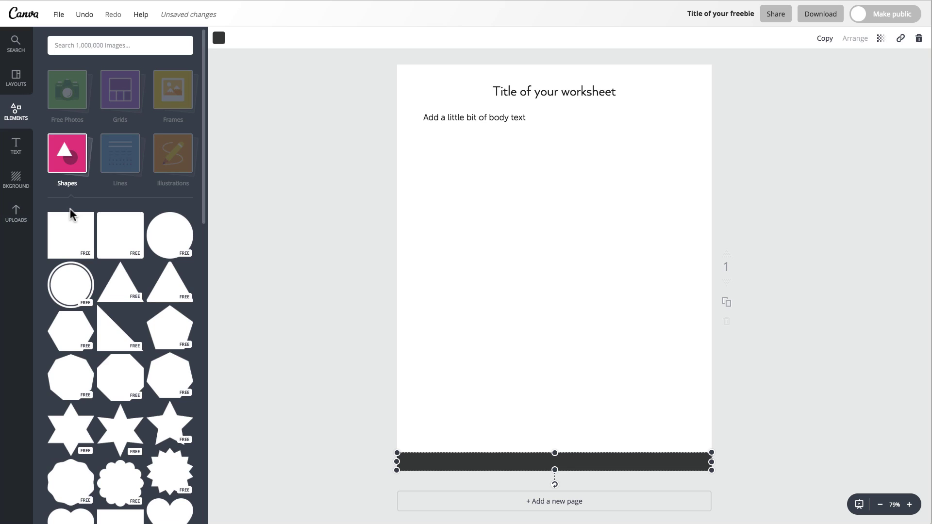
pyautogui.click(22, 146)
pyautogui.click(144, 150)
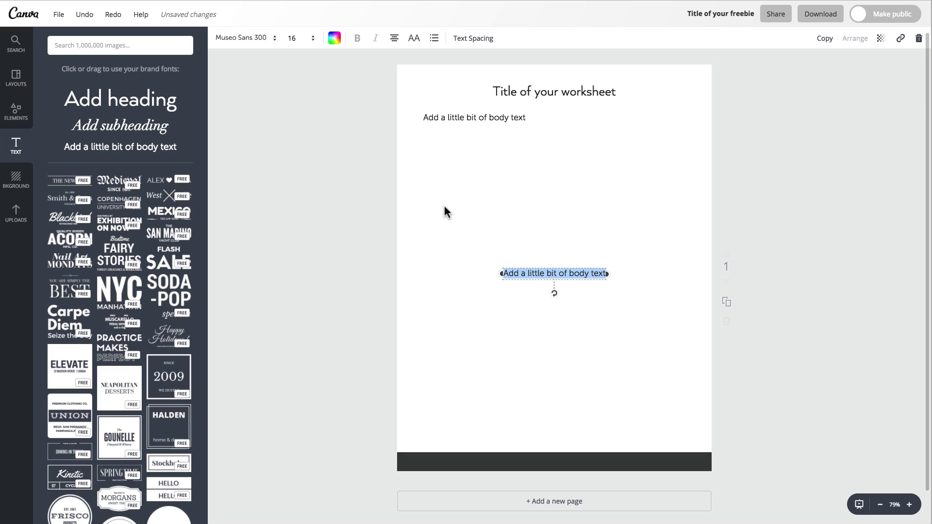
pyautogui.write('WWW.')
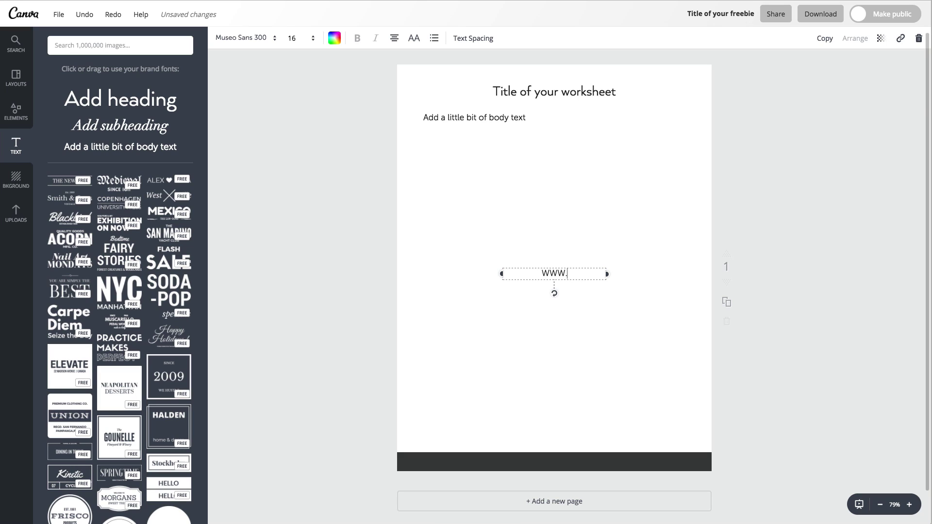
pyautogui.write('YOURWEBSITE.COM')
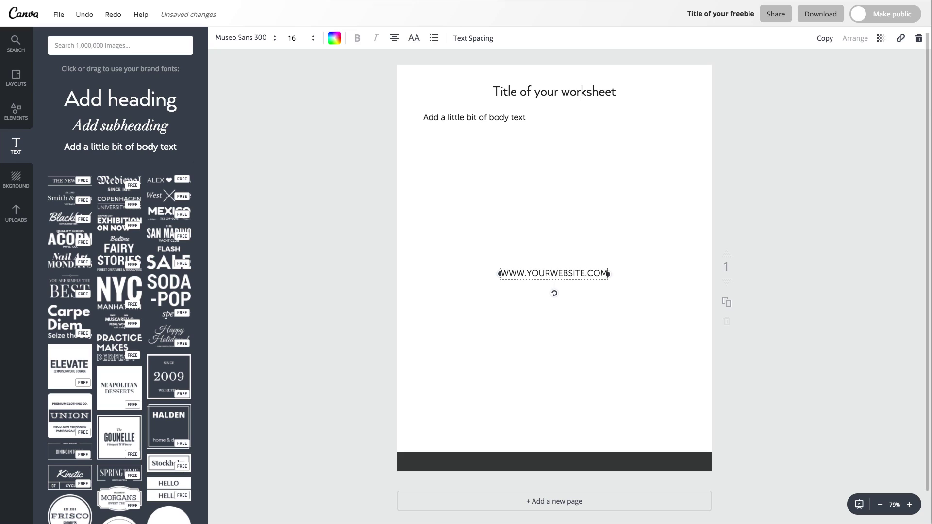
pyautogui.click(245, 38)
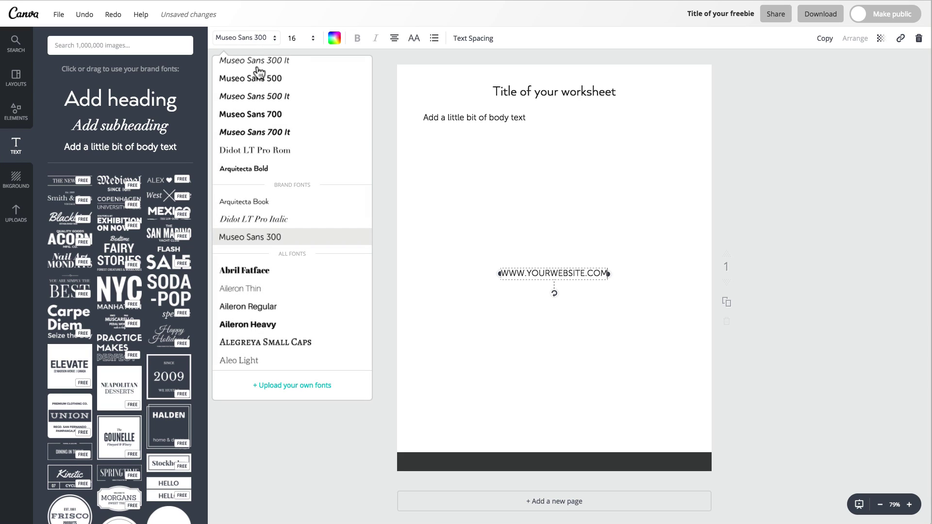
pyautogui.click(257, 201)
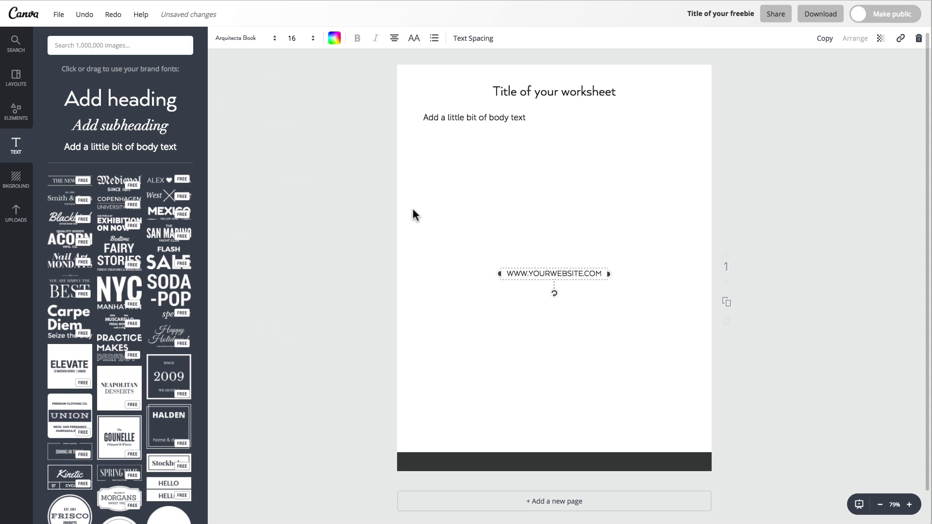
# Set the website text's letter spacing to 140 and font size to 12
pyautogui.click(474, 40)
pyautogui.moveTo(524, 73); pyautogui.dragTo(531, 74)
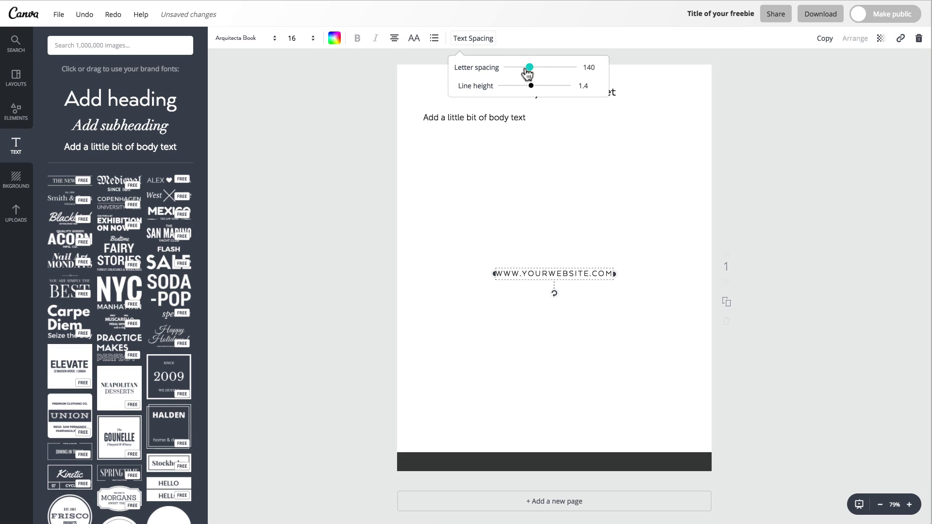
pyautogui.click(292, 38)
pyautogui.click(299, 108)
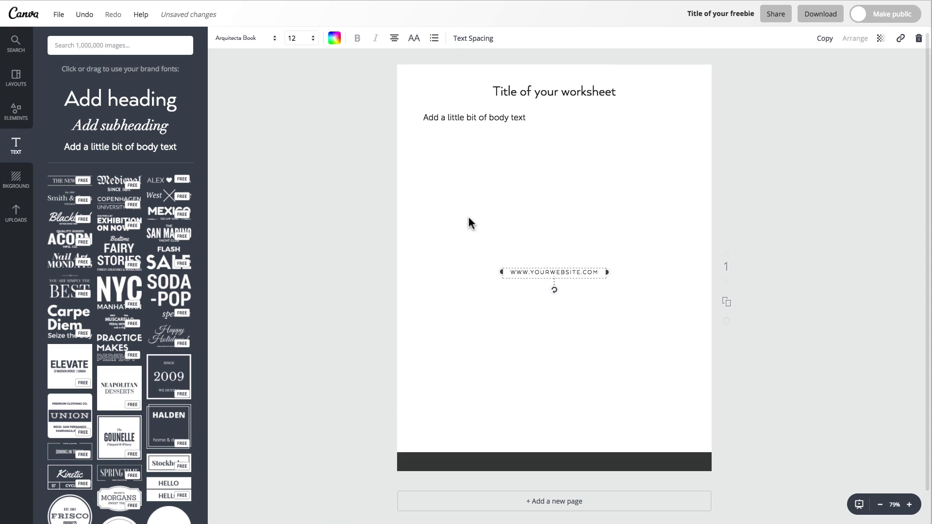
# Move the website text into the dark footer bar, colour it white and left-align it
pyautogui.moveTo(581, 268); pyautogui.dragTo(488, 458)
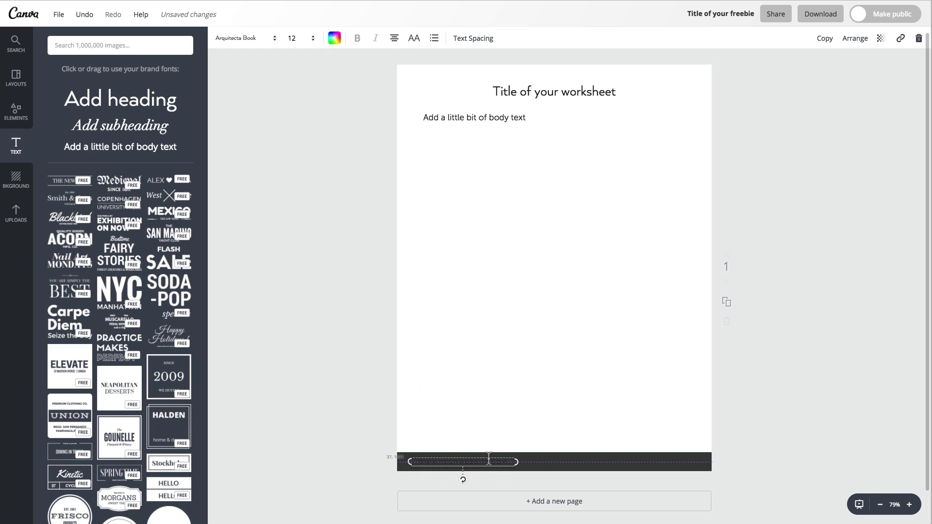
pyautogui.click(334, 38)
pyautogui.click(344, 141)
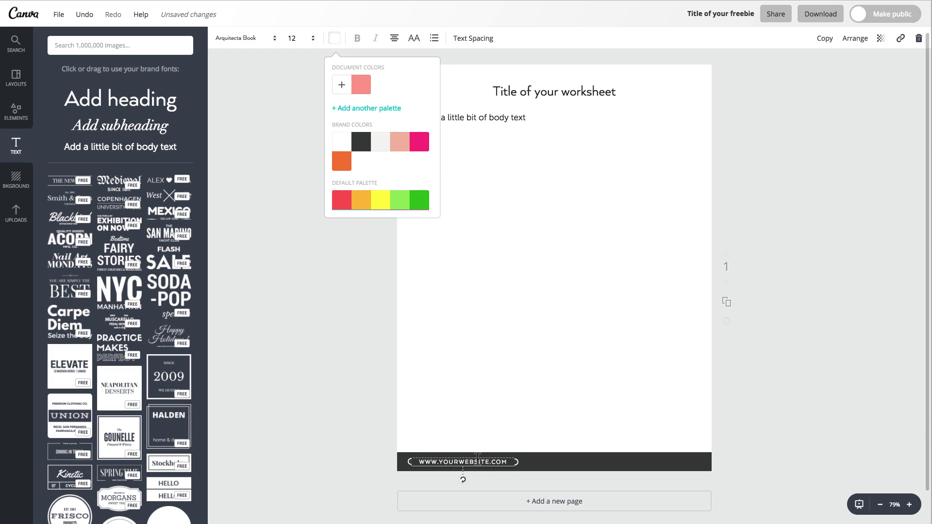
pyautogui.click(394, 38)
pyautogui.click(396, 67)
pyautogui.click(572, 266)
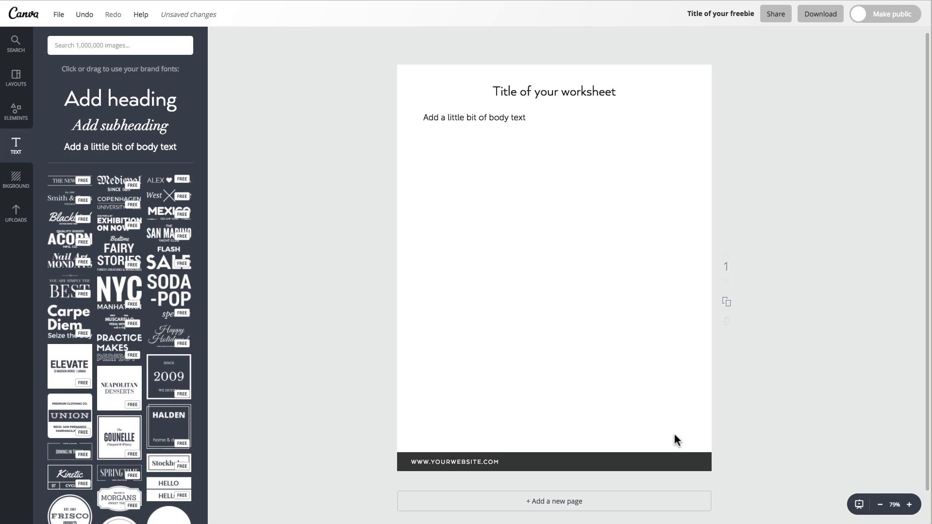
pyautogui.click(493, 462)
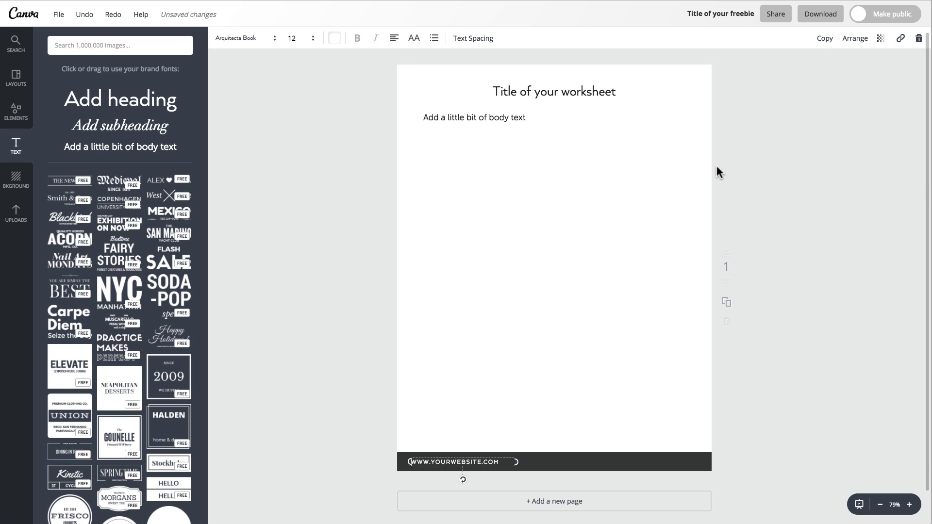
# Duplicate the website text and move the copy to the right end of the footer bar
pyautogui.click(824, 38)
pyautogui.click(664, 311)
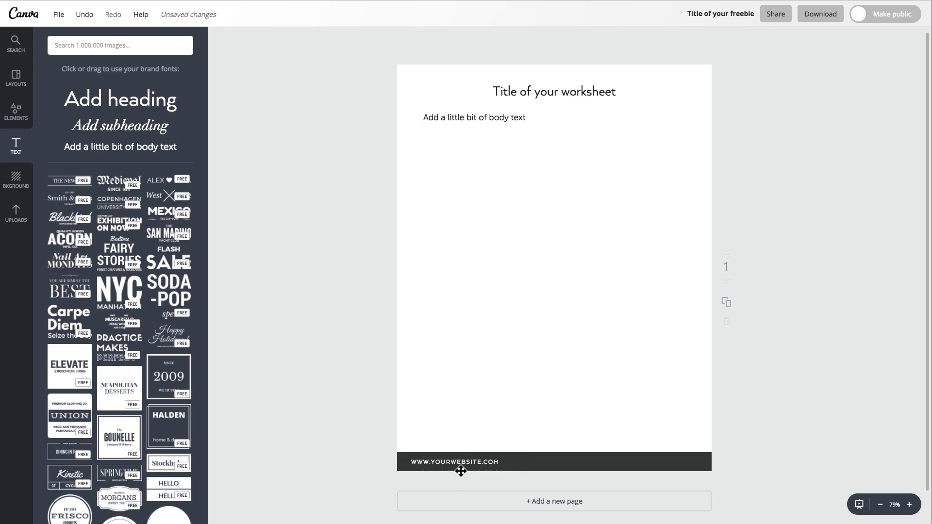
pyautogui.moveTo(461, 471); pyautogui.dragTo(634, 461)
# Right-align the copy and change its text to 'COPYRIGHT YOUR BUSINESS'
pyautogui.click(661, 463)
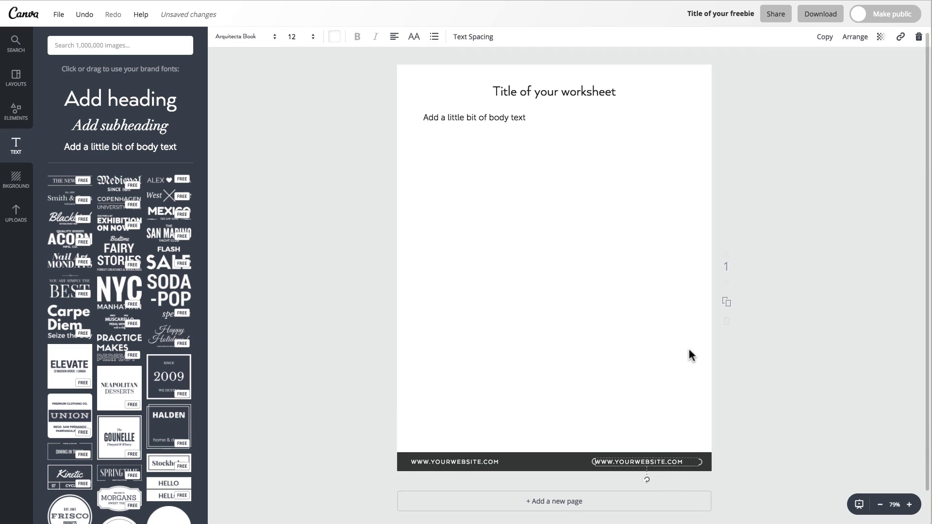
pyautogui.click(394, 38)
pyautogui.click(433, 67)
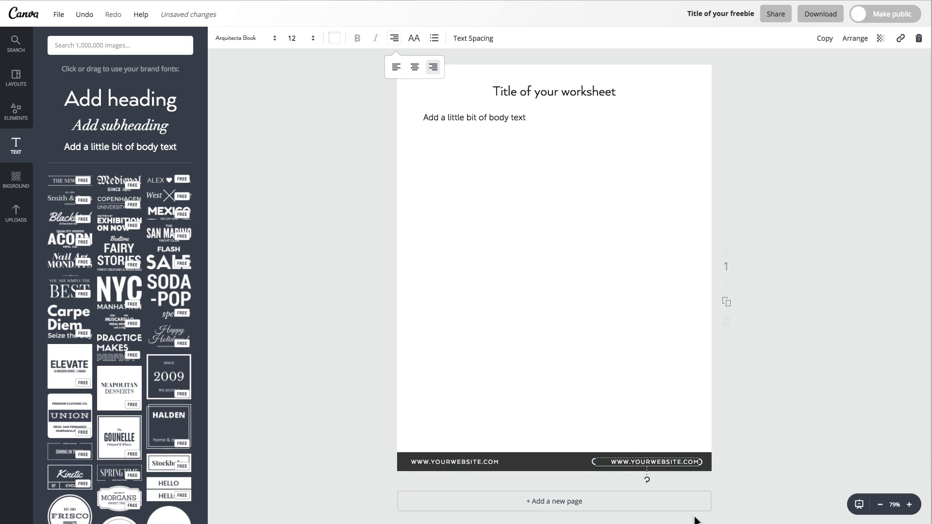
pyautogui.hotkey('ctrl', 'a')
pyautogui.write('co')
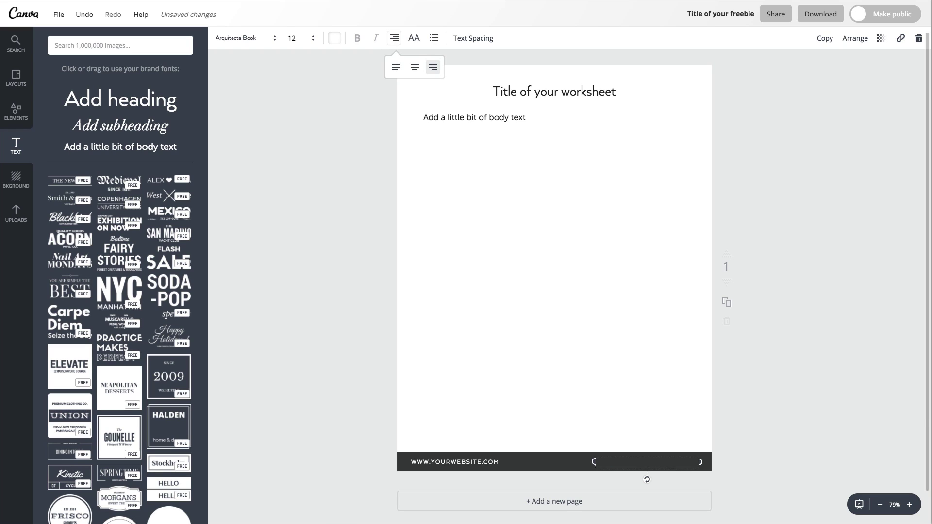
pyautogui.write('pyright your business')
pyautogui.click(745, 458)
# Line both footer texts up with the body-text margin, then duplicate the page
pyautogui.moveTo(653, 462)
pyautogui.mouseDown()
pyautogui.moveTo(668, 463)
pyautogui.moveTo(650, 462)
pyautogui.mouseUp()
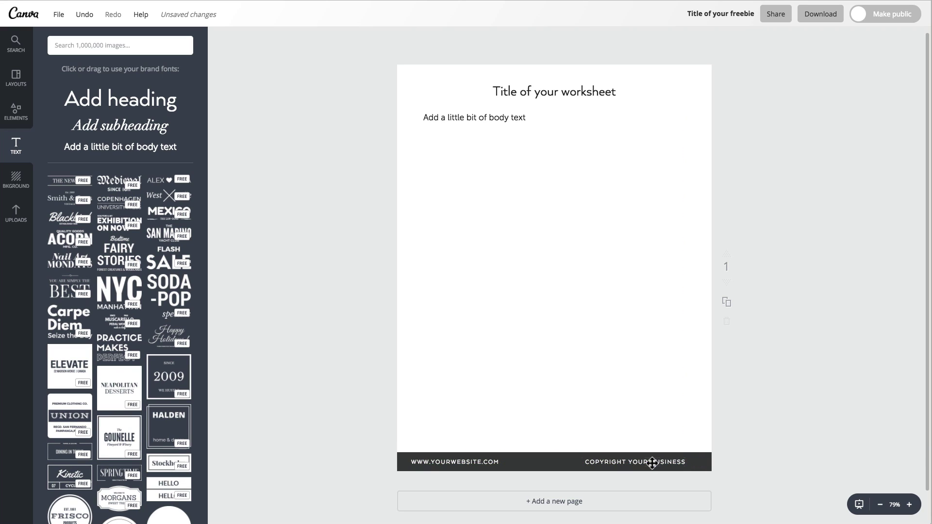
pyautogui.moveTo(461, 462); pyautogui.dragTo(472, 465)
pyautogui.click(840, 413)
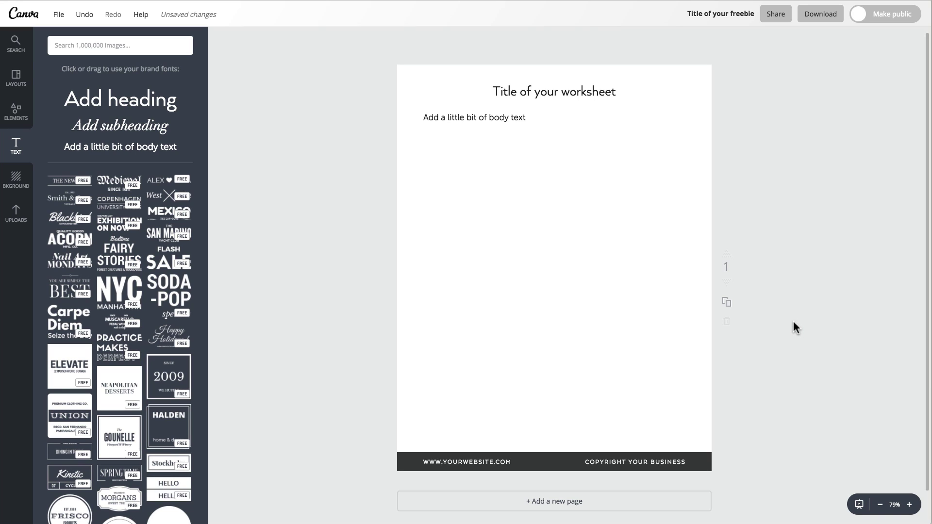
pyautogui.click(727, 304)
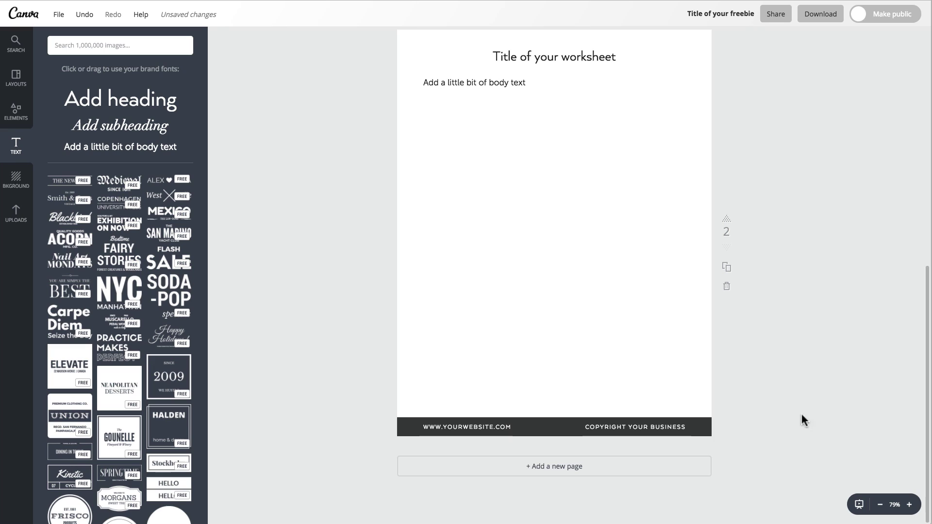
# Zoom out to view both pages, return to 100%, and delete the duplicate page 2
pyautogui.click(880, 504)
pyautogui.click(880, 505)
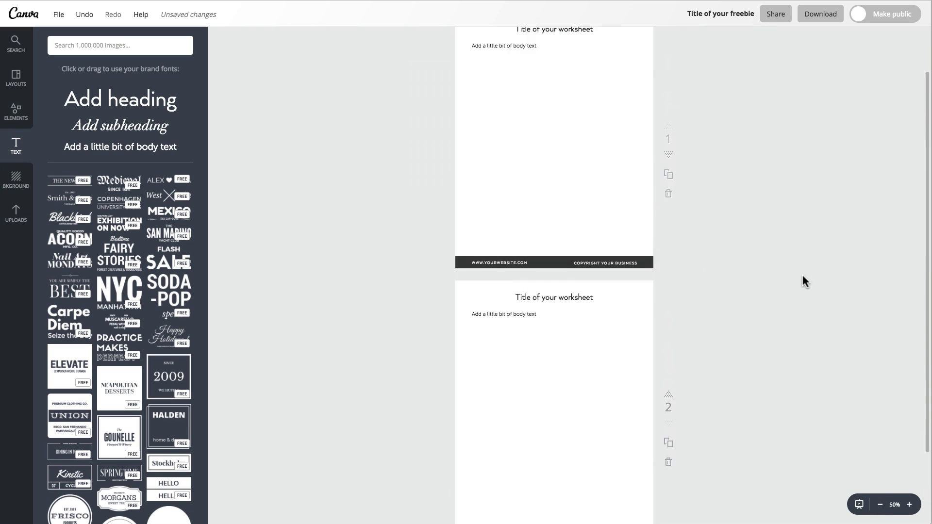
pyautogui.click(910, 505)
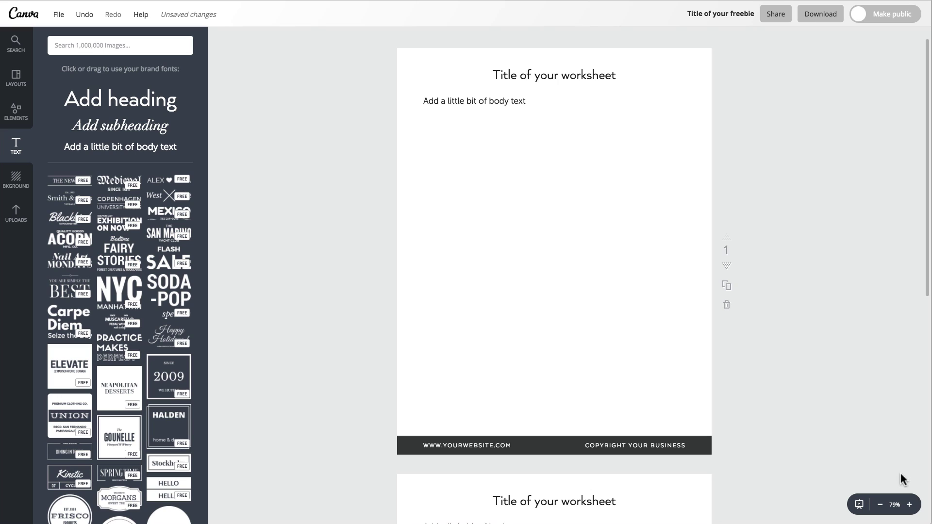
pyautogui.click(909, 505)
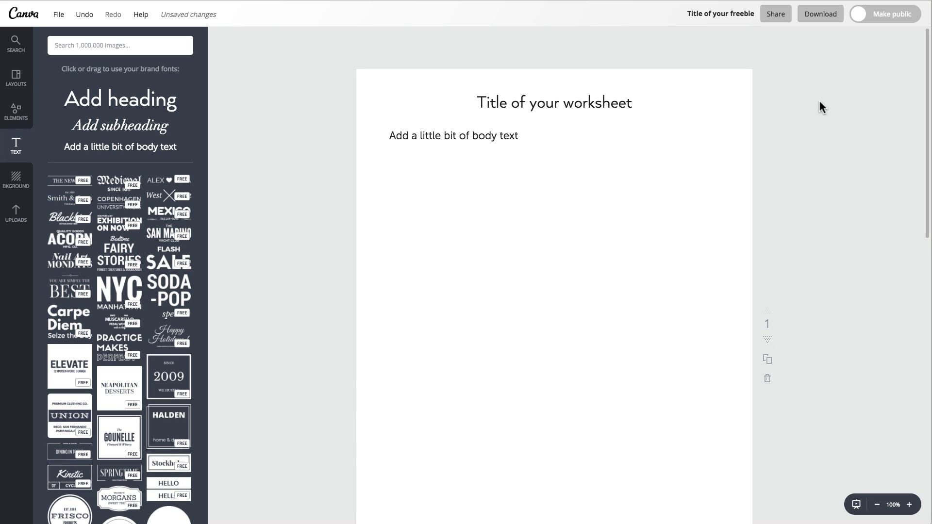
pyautogui.scroll(-3, 819, 100)
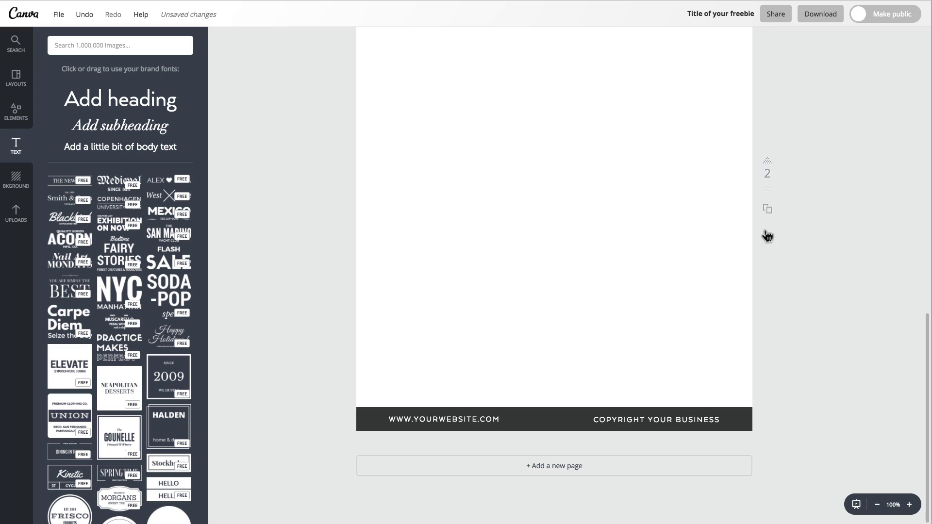
pyautogui.click(767, 237)
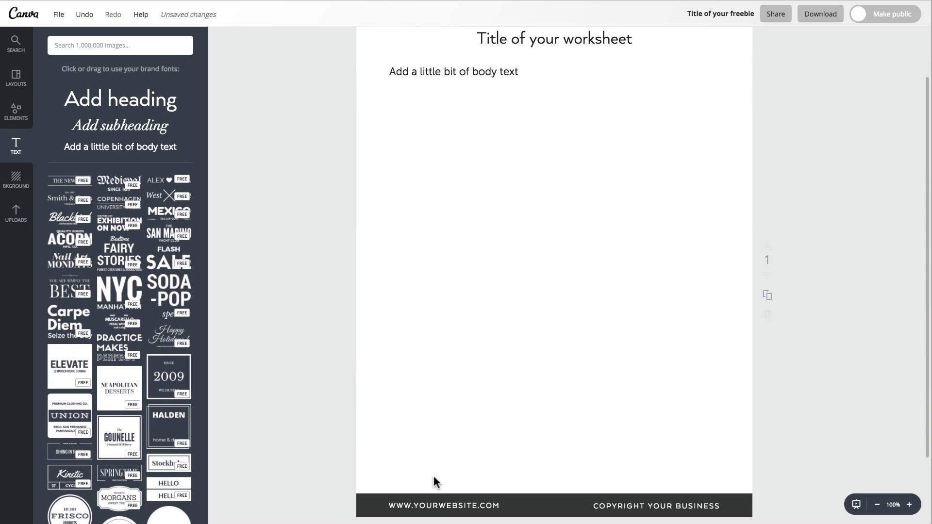
pyautogui.scroll(2, 799, 79)
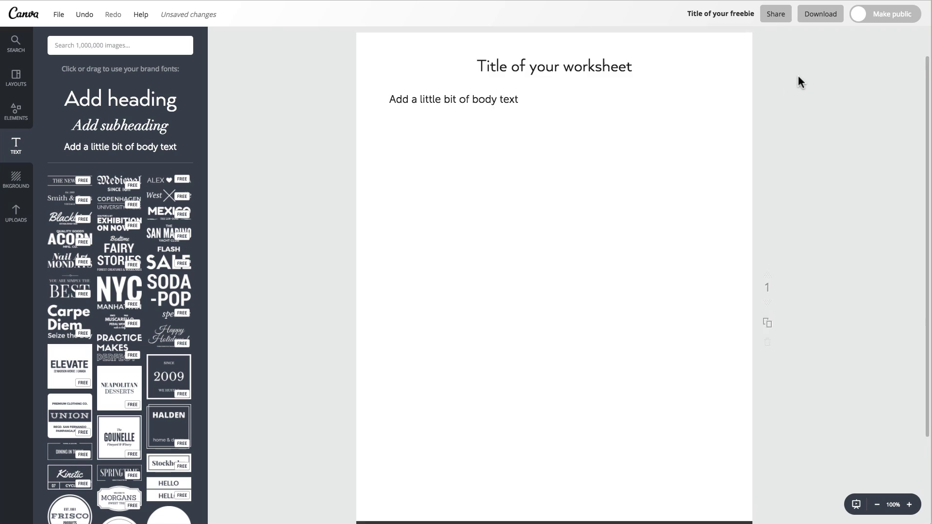
# Change the design title to 'TEMPLATE Worksheet' and confirm it
pyautogui.click(722, 17)
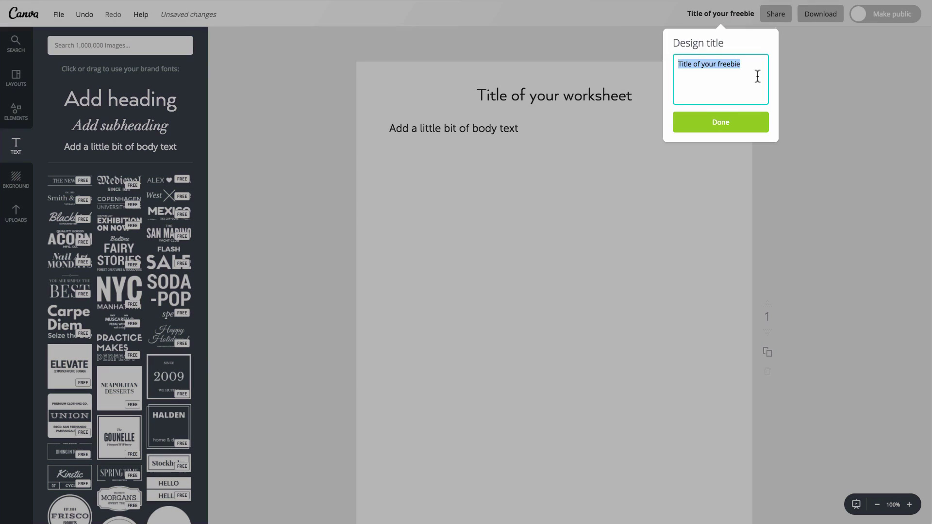
pyautogui.write('te')
pyautogui.press('BackSpace')
pyautogui.press('BackSpace')
pyautogui.write('TEMPLATE')
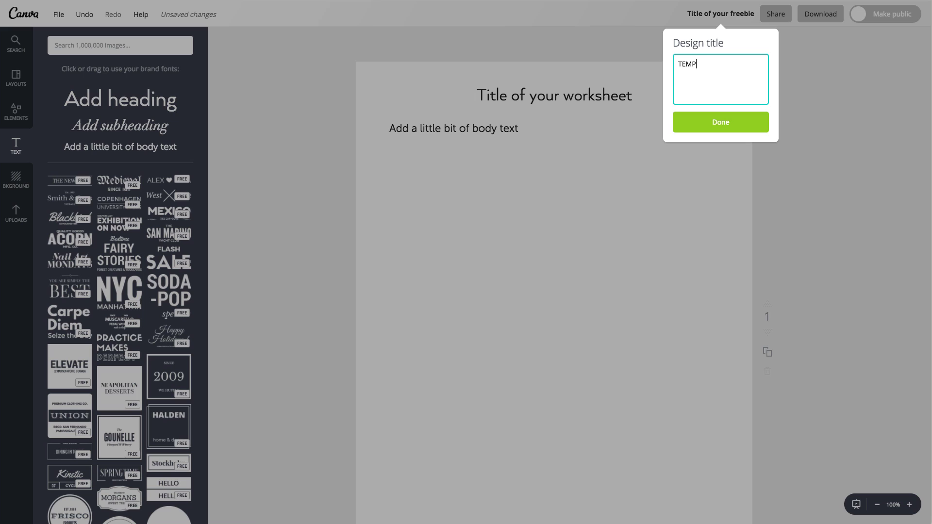
pyautogui.write(' Worksheet')
pyautogui.click(737, 125)
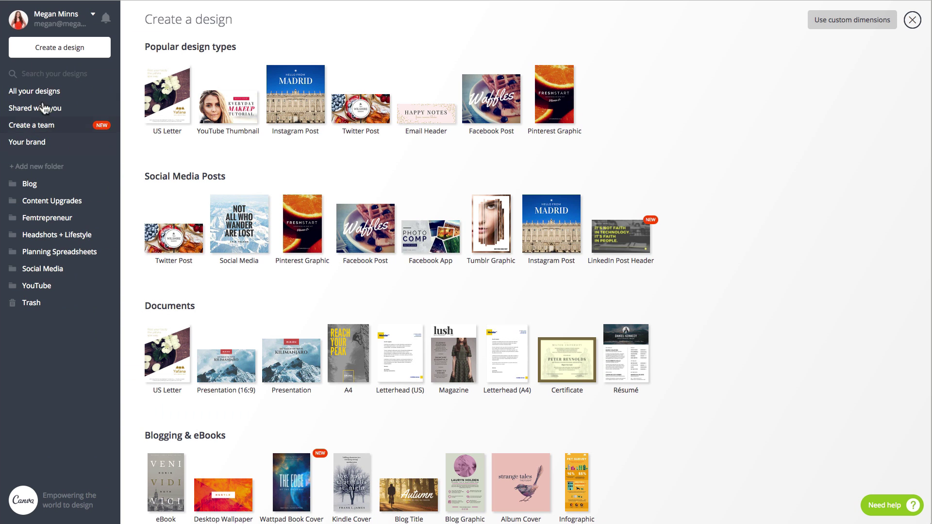
# Duplicate the 'Title of your freebie' design from All your designs and open the copy
pyautogui.click(32, 95)
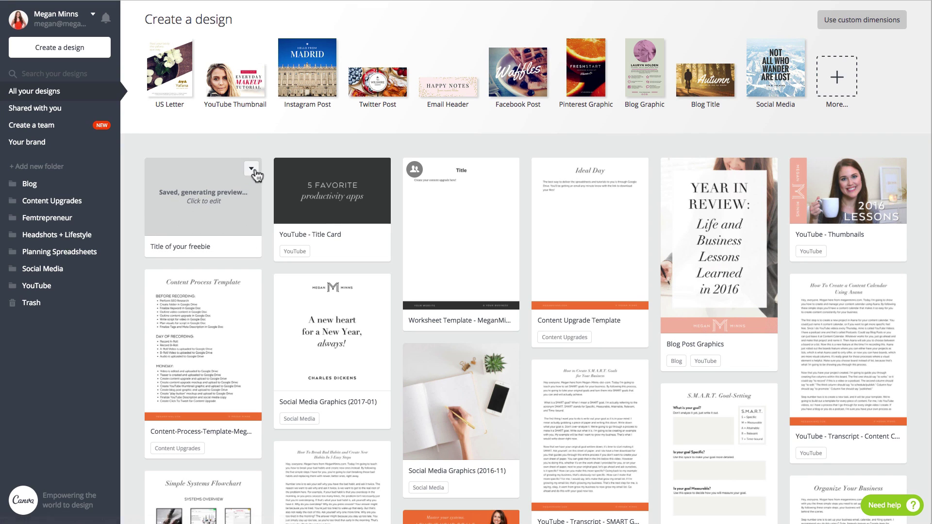
pyautogui.click(250, 169)
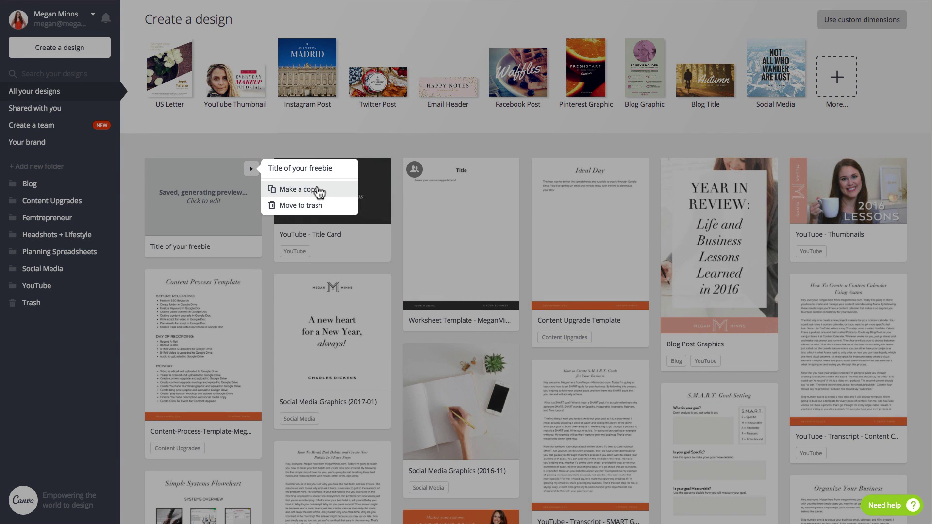
pyautogui.click(316, 189)
pyautogui.click(723, 214)
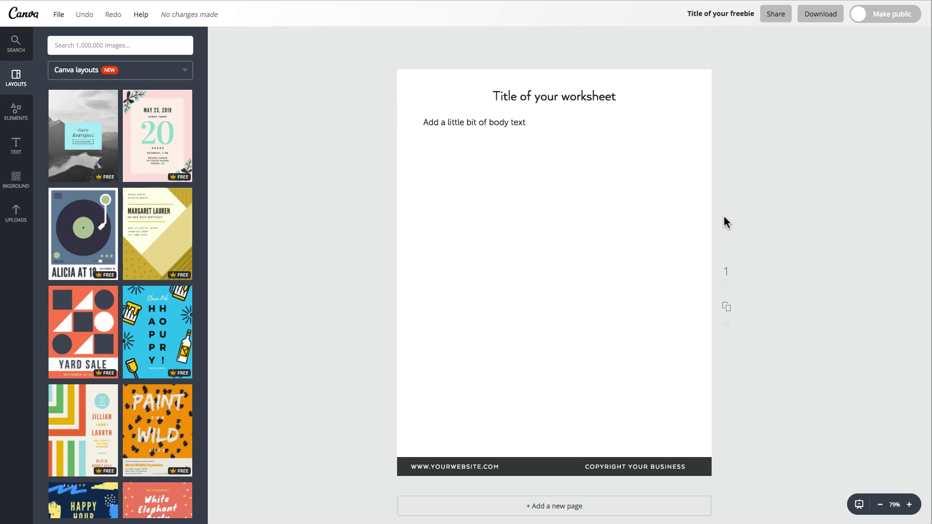
# Download the worksheet as PDF - Standard and zoom out the PDF to verify the footer
pyautogui.click(805, 16)
pyautogui.click(840, 68)
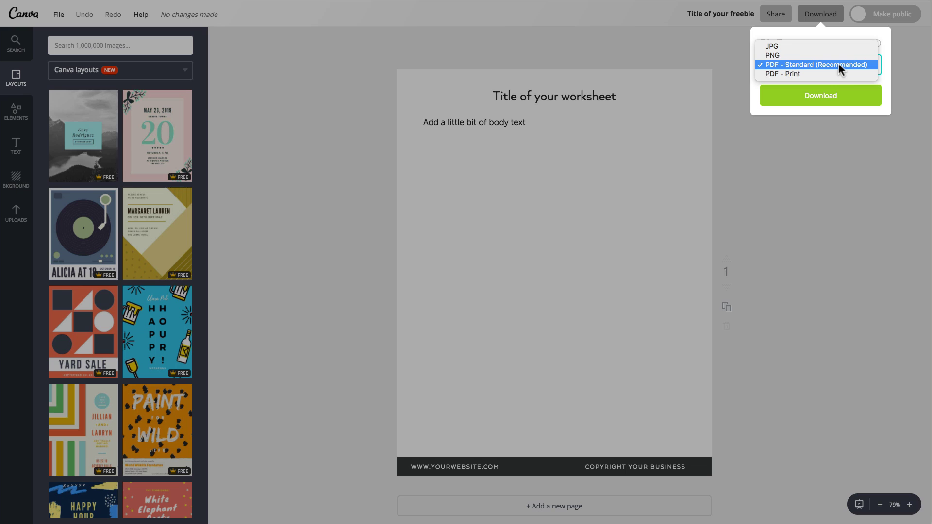
pyautogui.click(838, 63)
pyautogui.click(834, 95)
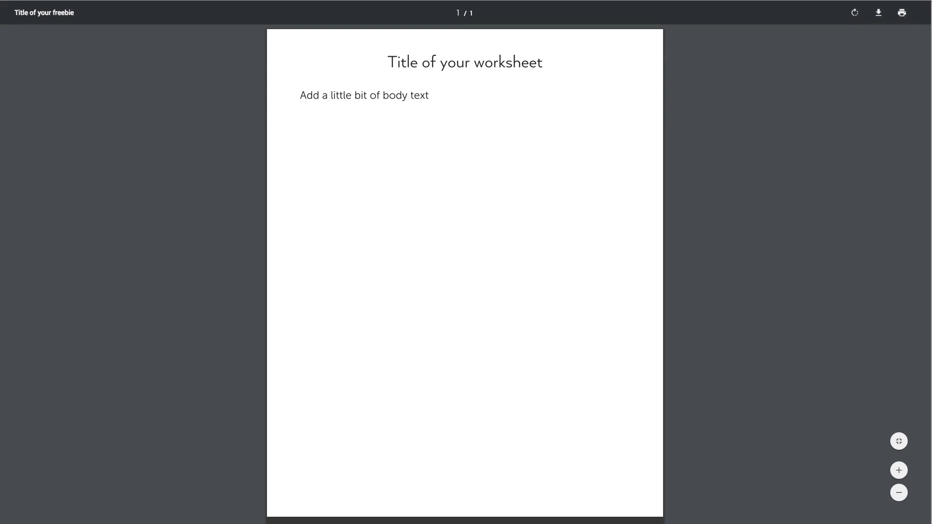
pyautogui.click(897, 493)
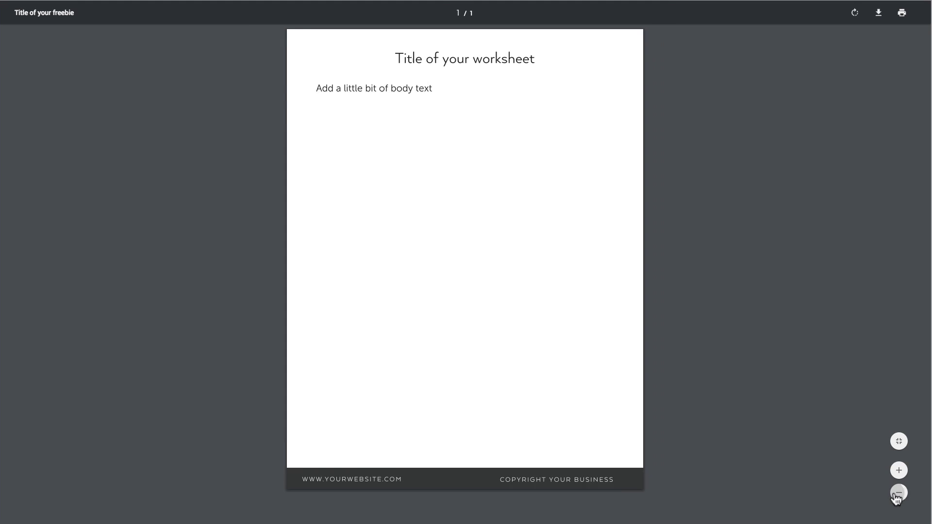
pyautogui.click(897, 493)
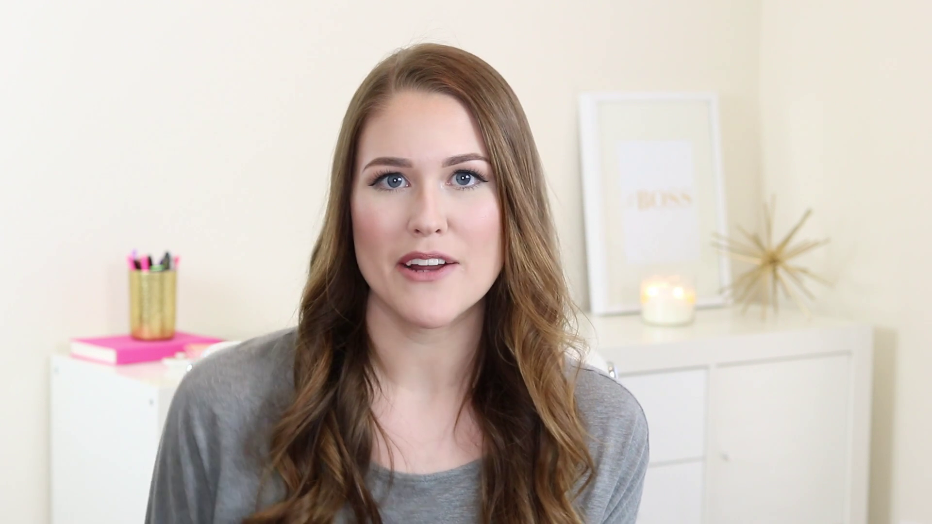